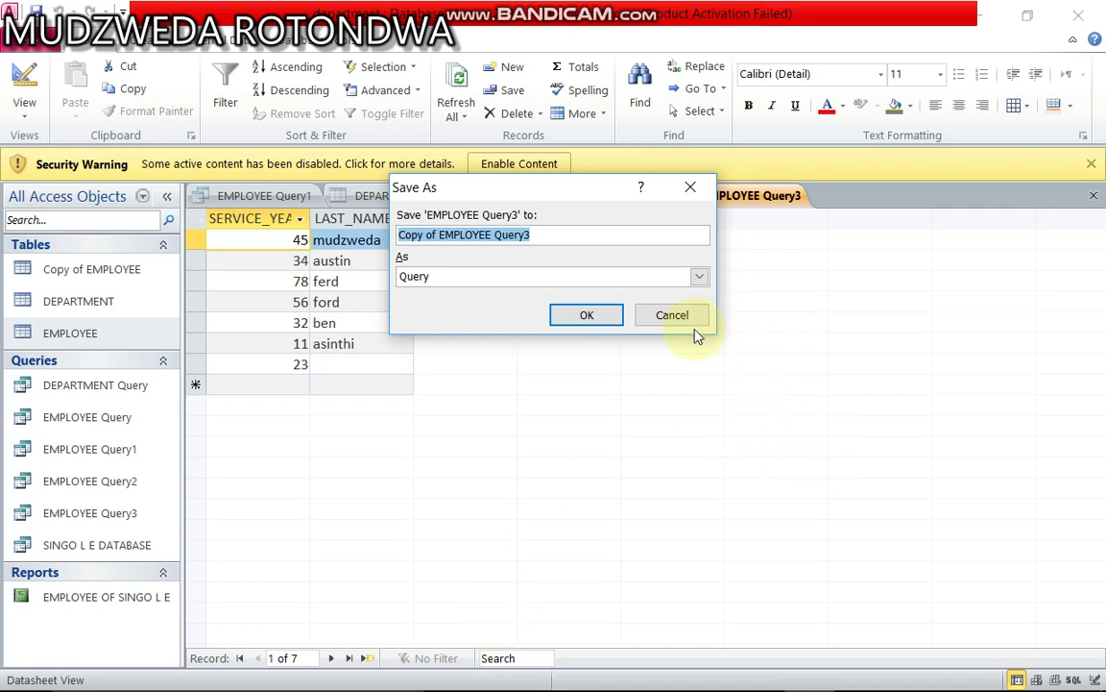
Cancel the Save As prompt, leaving the EMPLOYEE Query3 datasheet with its 7 records on screen.
{"action": "left_click", "coordinate": [691, 321]}
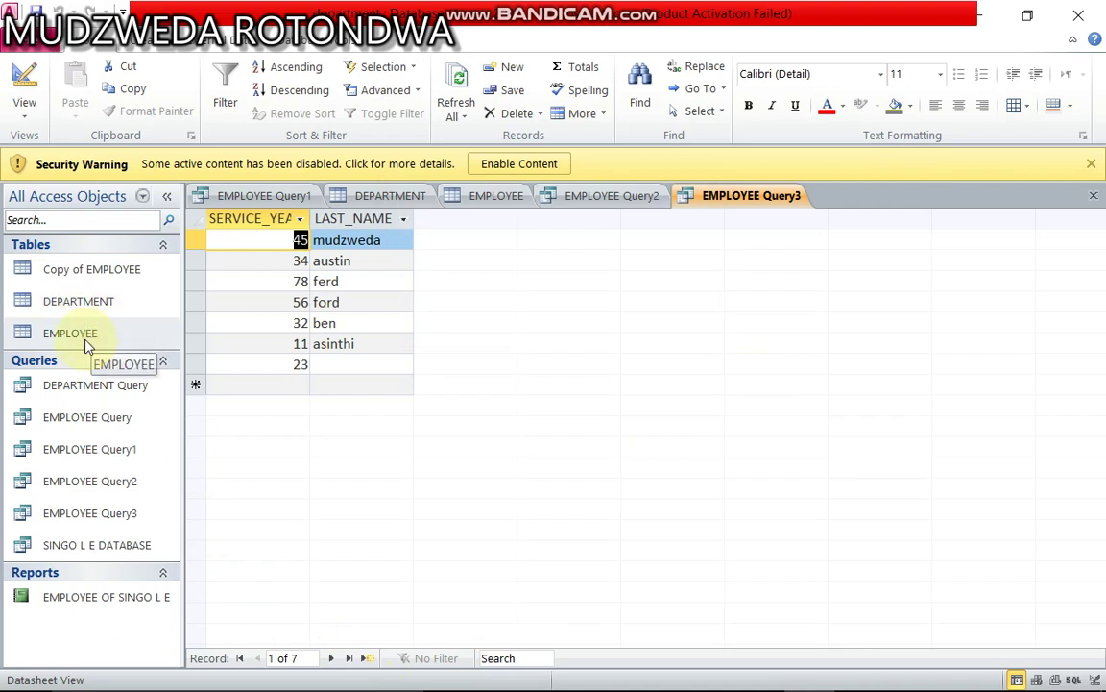
Launch the Query Wizard from Create, saving EMPLOYEE Query3 when asked.
{"action": "left_click", "coordinate": [124, 41]}
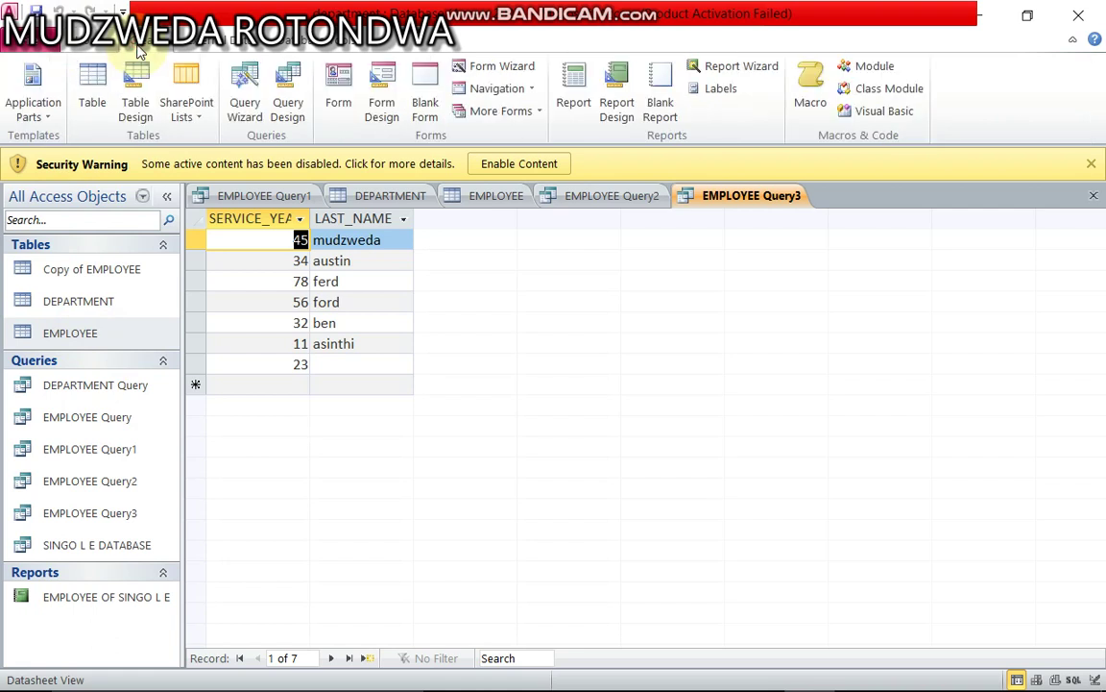
{"action": "left_click", "coordinate": [242, 114]}
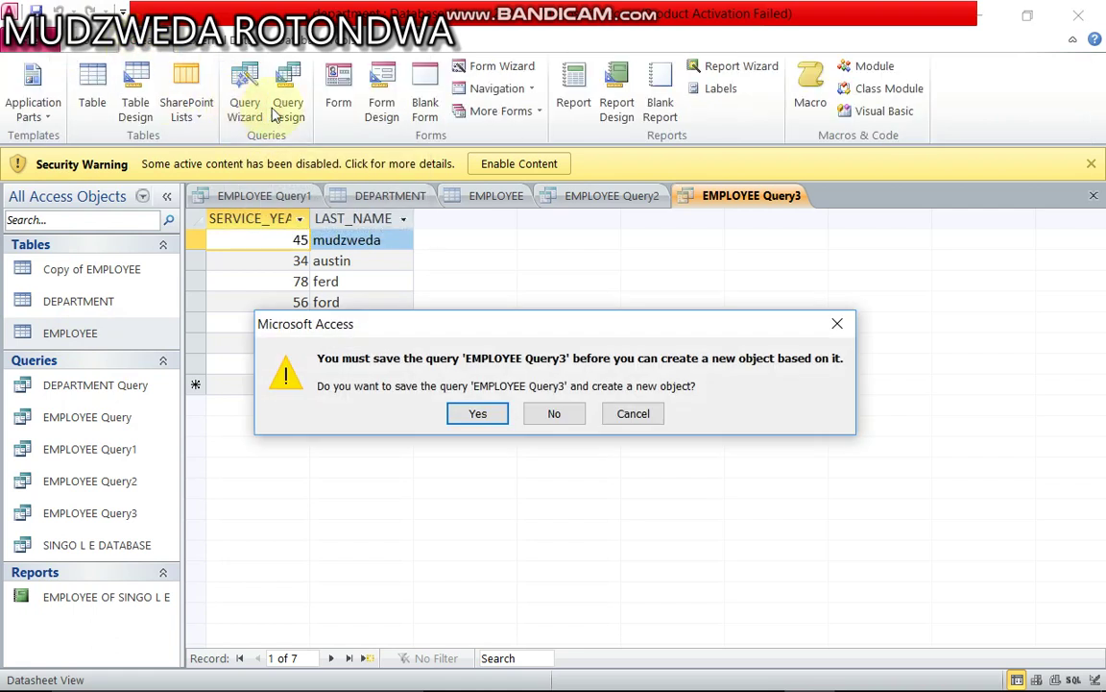
{"action": "left_click", "coordinate": [469, 414]}
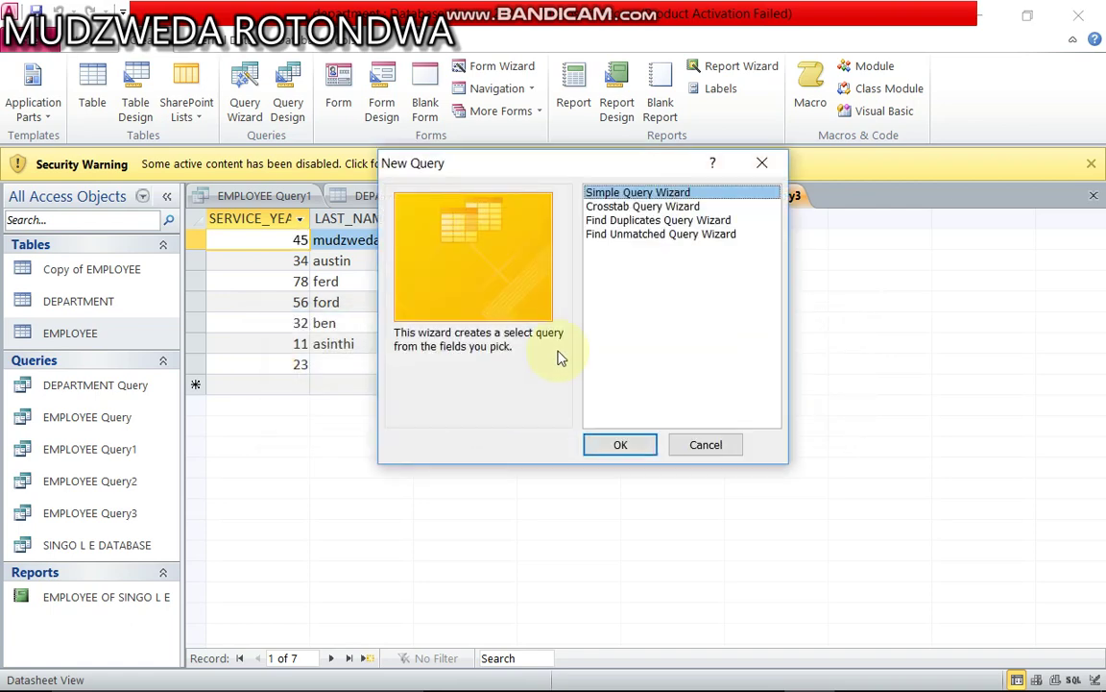
Choose the Simple Query Wizard and set Table: EMPLOYEE as its field source.
{"action": "left_click", "coordinate": [615, 445]}
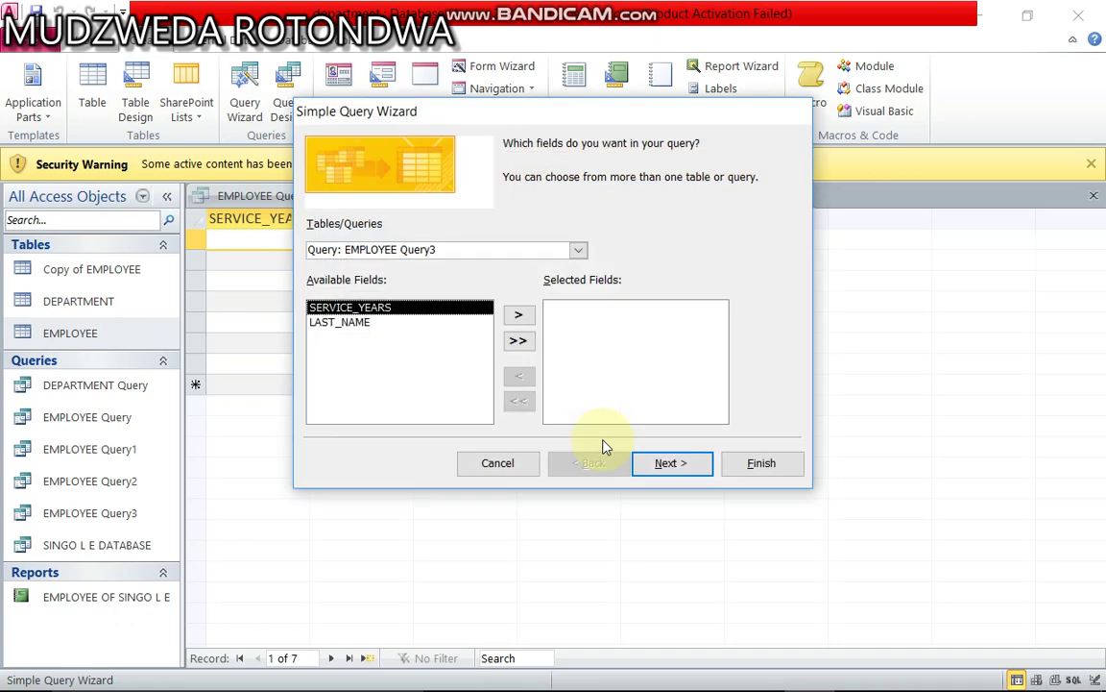
{"action": "left_click", "coordinate": [577, 251]}
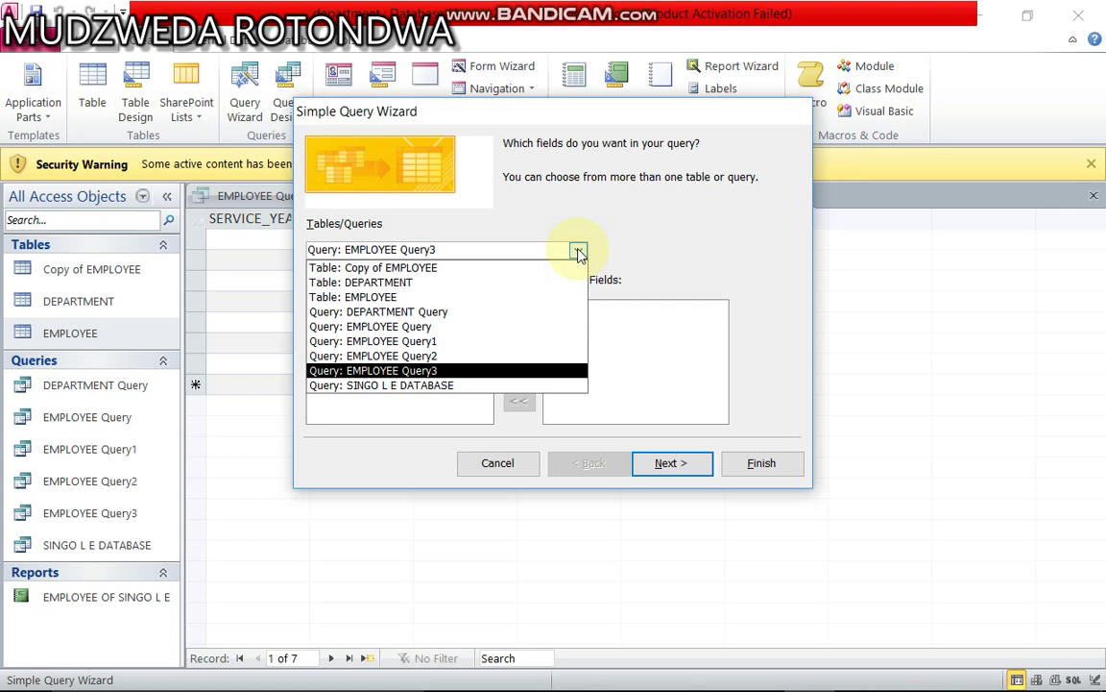
{"action": "left_click", "coordinate": [579, 253]}
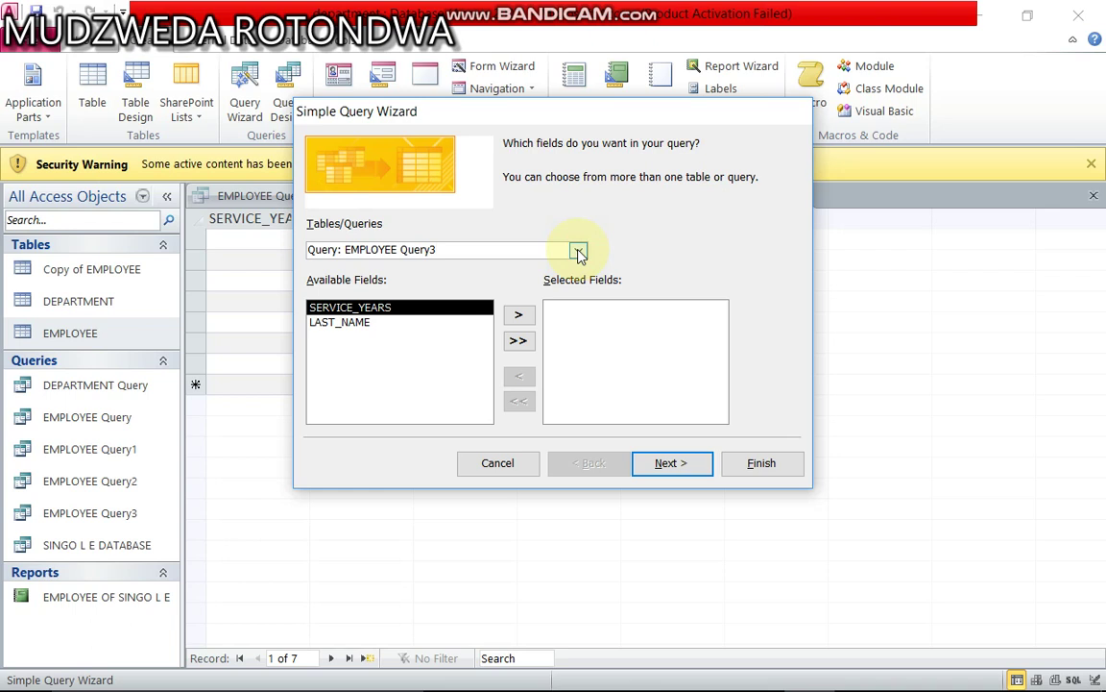
{"action": "left_click", "coordinate": [579, 252]}
{"action": "left_click", "coordinate": [426, 304]}
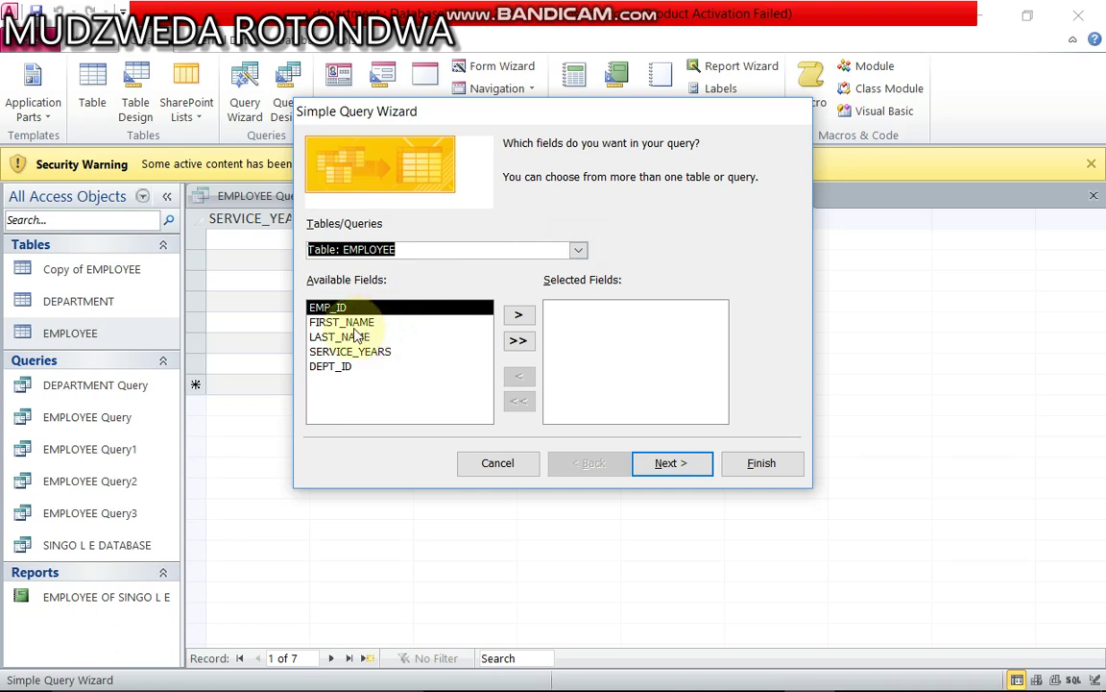
Add the FIRST_NAME and SERVICE_YEARS fields and advance to the title step.
{"action": "left_click", "coordinate": [322, 322]}
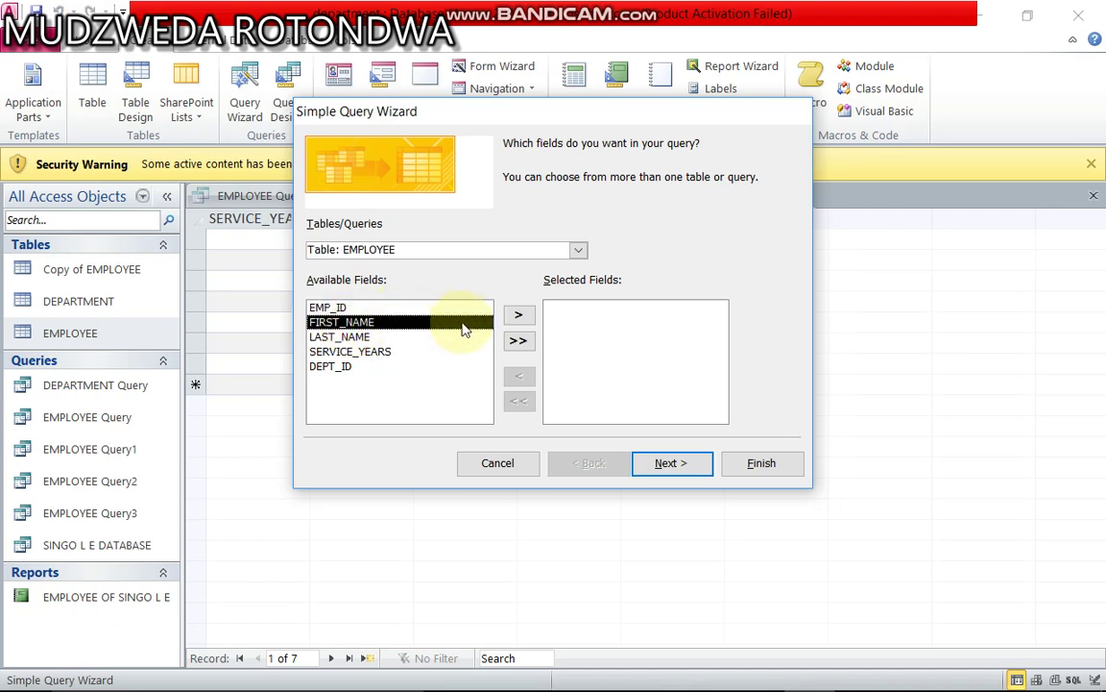
{"action": "left_click", "coordinate": [518, 315]}
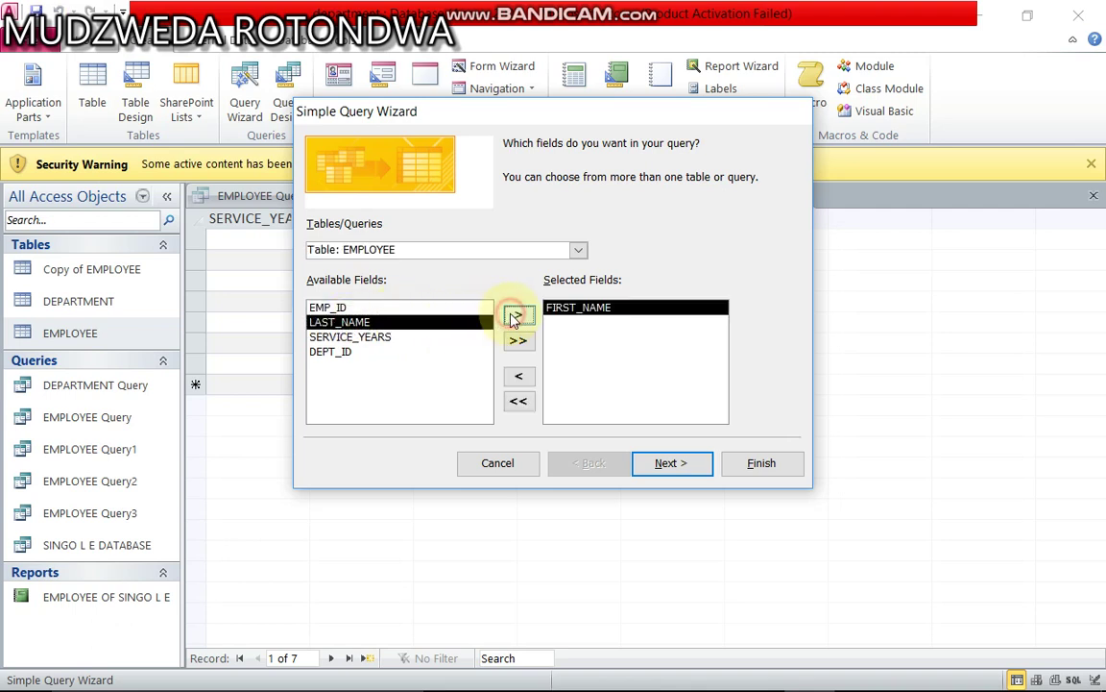
{"action": "left_click", "coordinate": [361, 337]}
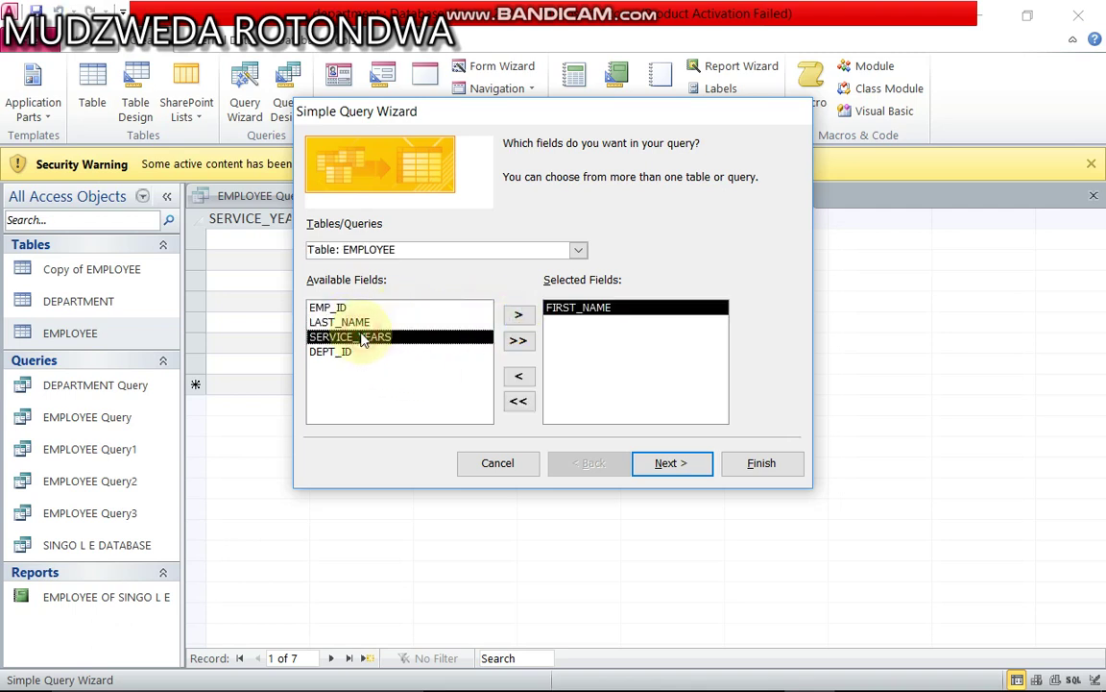
{"action": "left_click", "coordinate": [517, 317]}
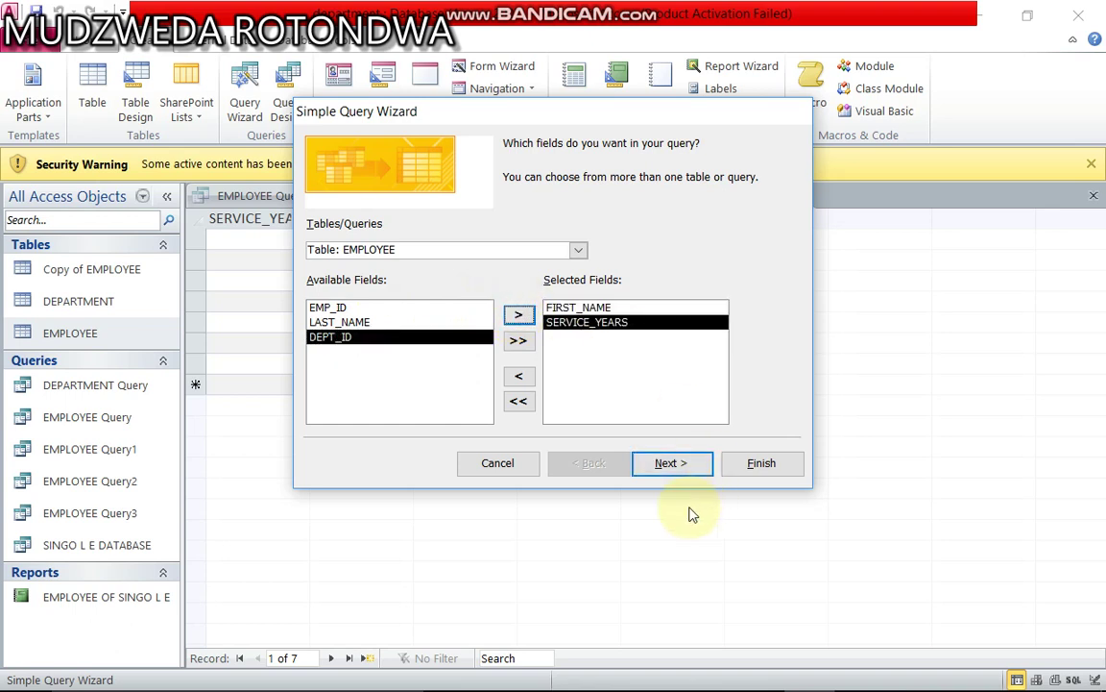
{"action": "left_click", "coordinate": [671, 463]}
{"action": "left_click", "coordinate": [671, 464]}
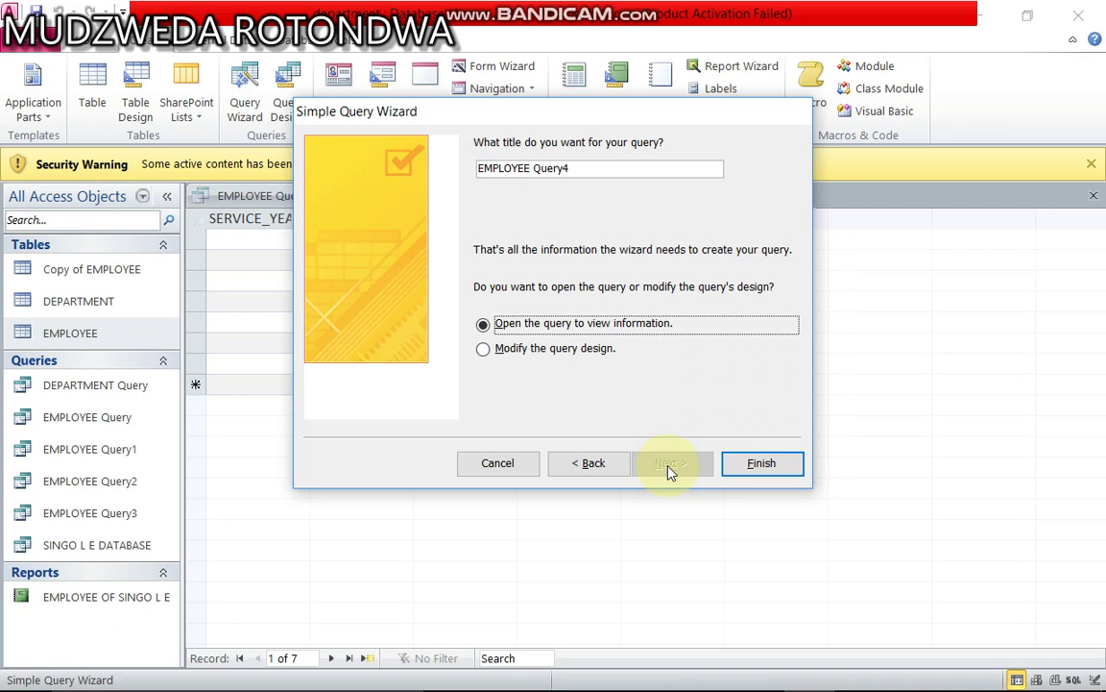
Title the query 'singo le' and finish the wizard to show its 7 records.
{"action": "left_click", "coordinate": [574, 168]}
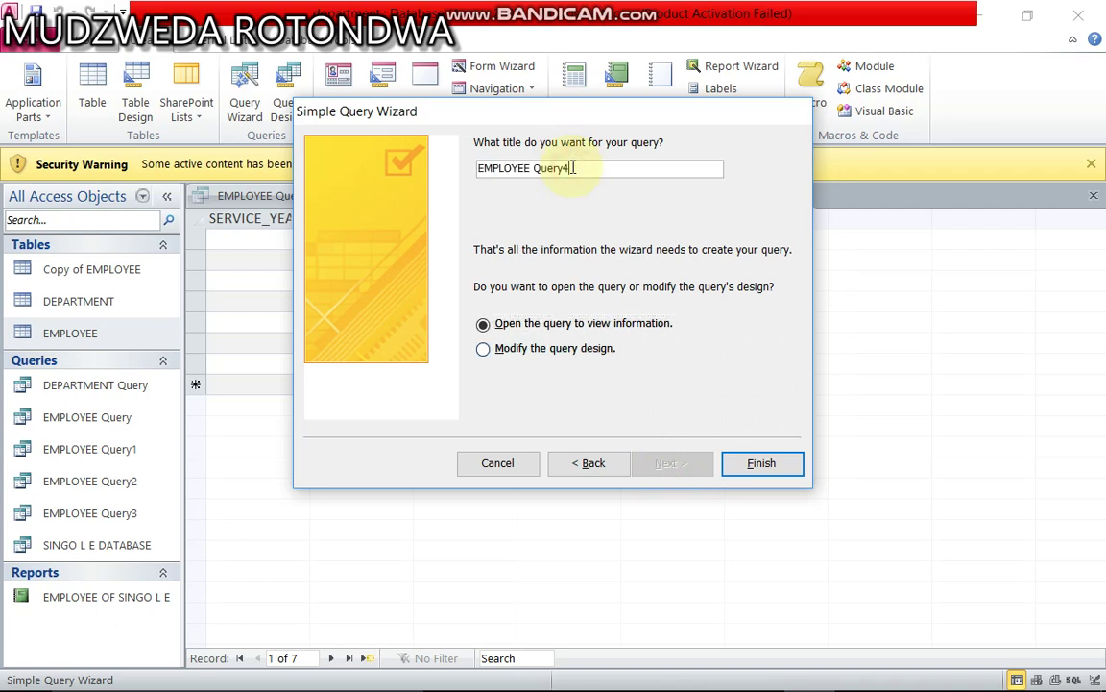
{"action": "key", "text": "BackSpace"}
{"action": "key", "text": "BackSpace"}
{"action": "key", "text": "BackSpace"}
{"action": "key", "text": "BackSpace"}
{"action": "key", "text": "BackSpace"}
{"action": "key", "text": "BackSpace"}
{"action": "key", "text": "BackSpace"}
{"action": "key", "text": "BackSpace"}
{"action": "key", "text": "BackSpace"}
{"action": "key", "text": "BackSpace"}
{"action": "key", "text": "BackSpace"}
{"action": "key", "text": "BackSpace"}
{"action": "key", "text": "BackSpace"}
{"action": "key", "text": "BackSpace"}
{"action": "key", "text": "BackSpace"}
{"action": "type", "text": "singo le"}
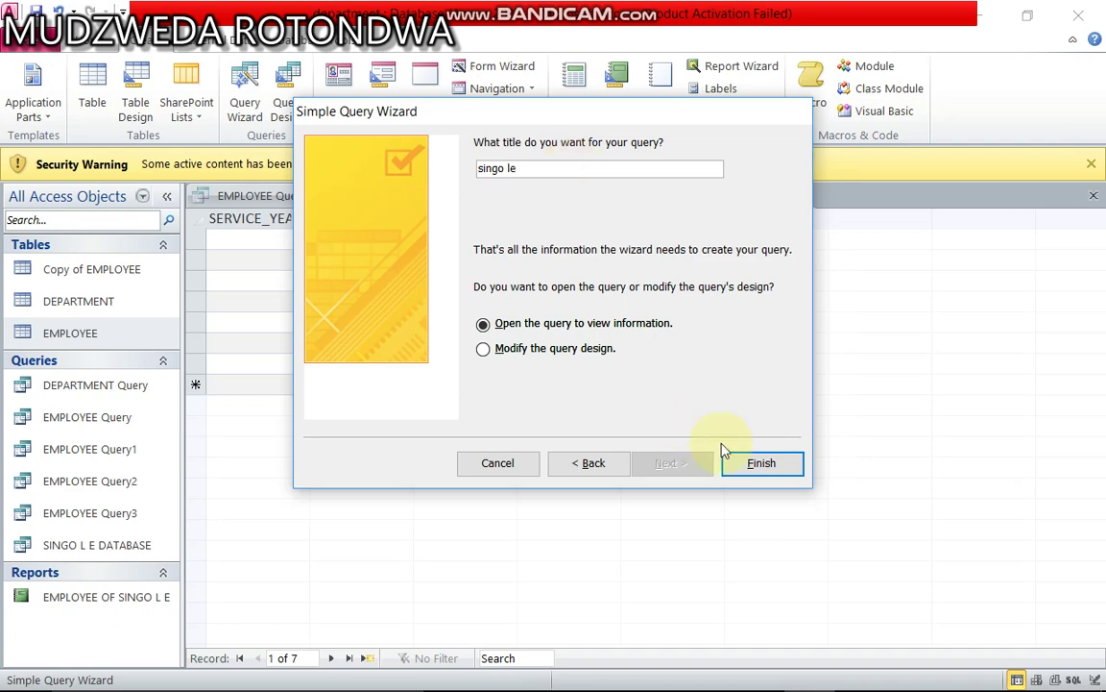
{"action": "left_click", "coordinate": [760, 474]}
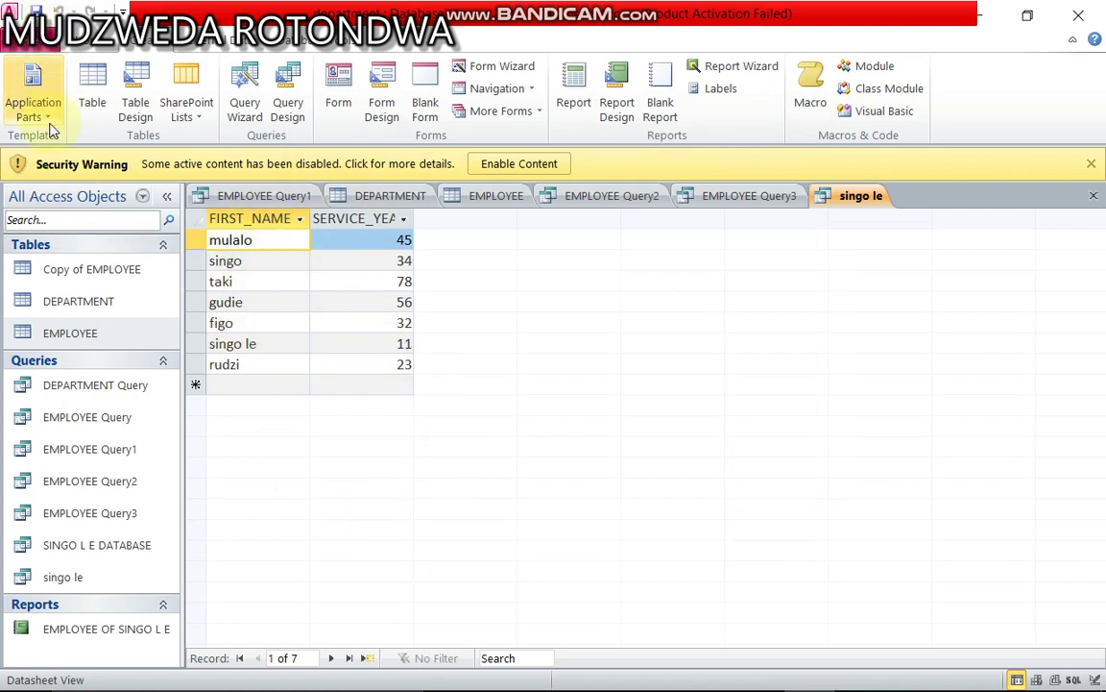
Switch the singo le query to Design View using the Home tab's View menu.
{"action": "left_click", "coordinate": [75, 44]}
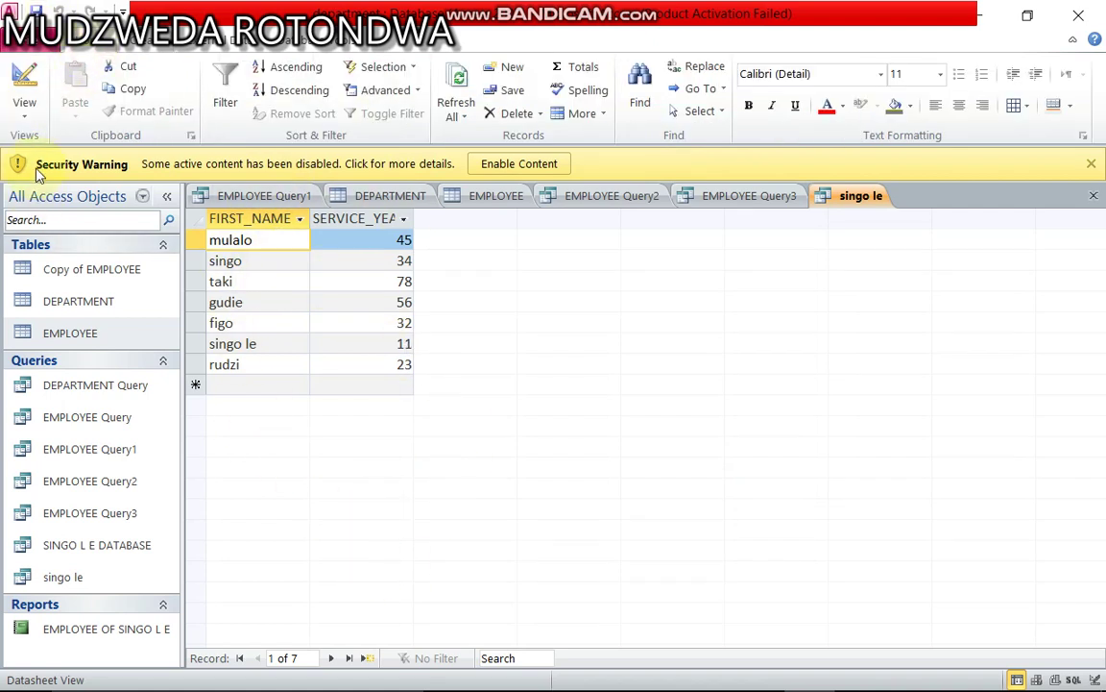
{"action": "left_click", "coordinate": [25, 119]}
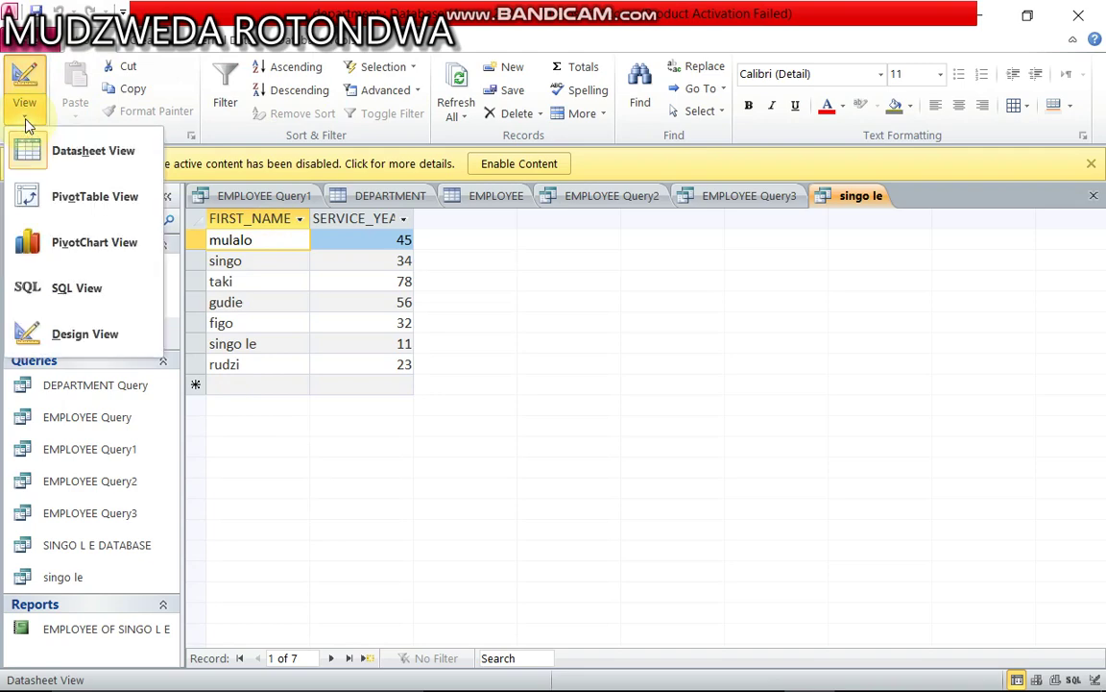
{"action": "left_click", "coordinate": [81, 336]}
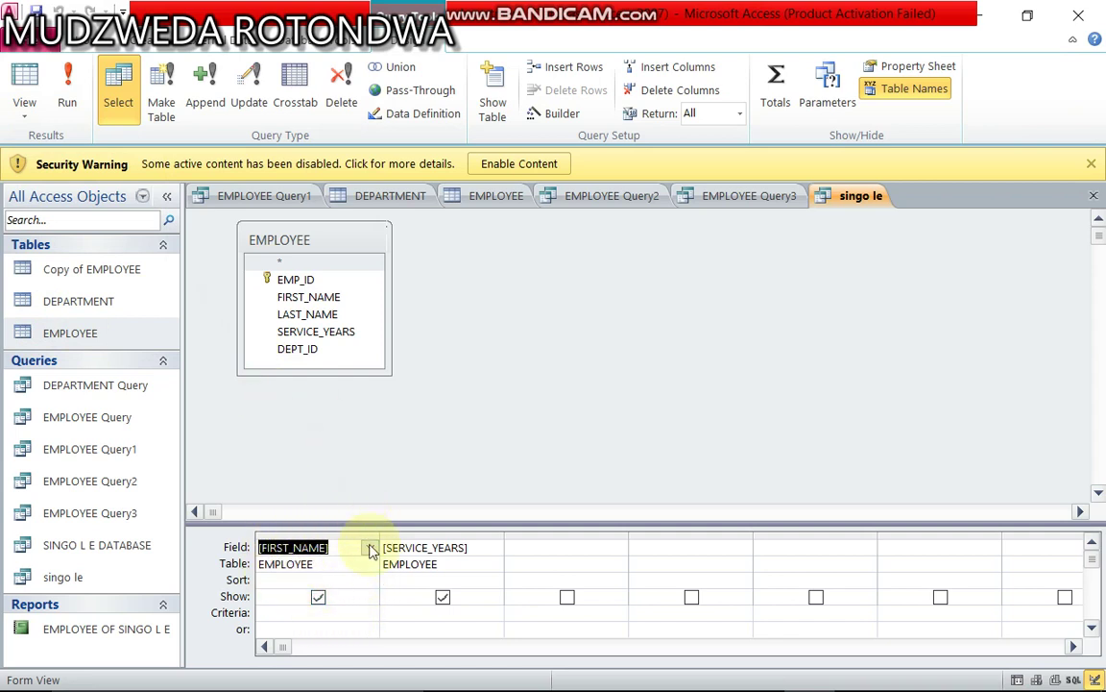
Enter <40 as the SERVICE_YEARS criterion and run the query, returning 4 records.
{"action": "left_click", "coordinate": [445, 612]}
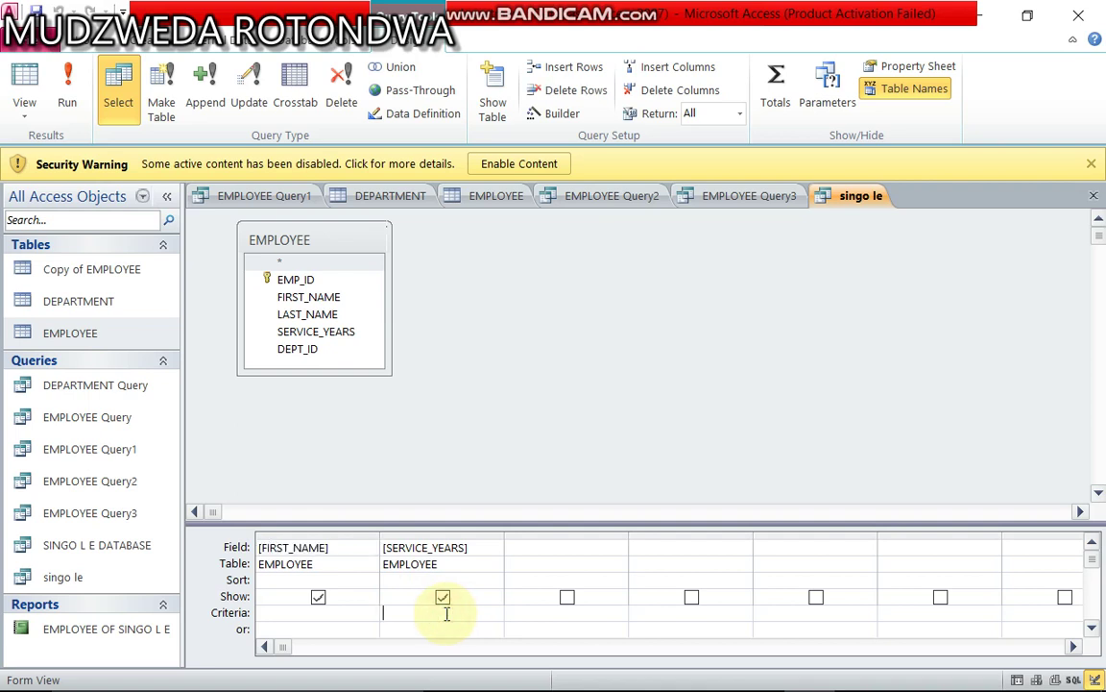
{"action": "type", "text": "<40"}
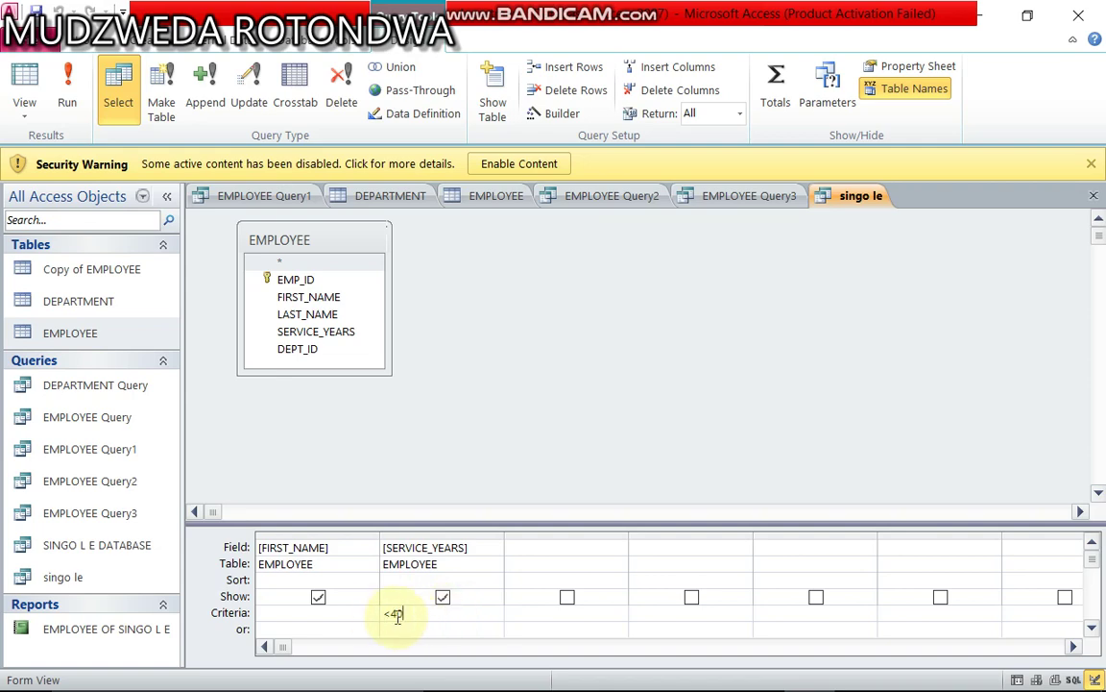
{"action": "left_click", "coordinate": [71, 100]}
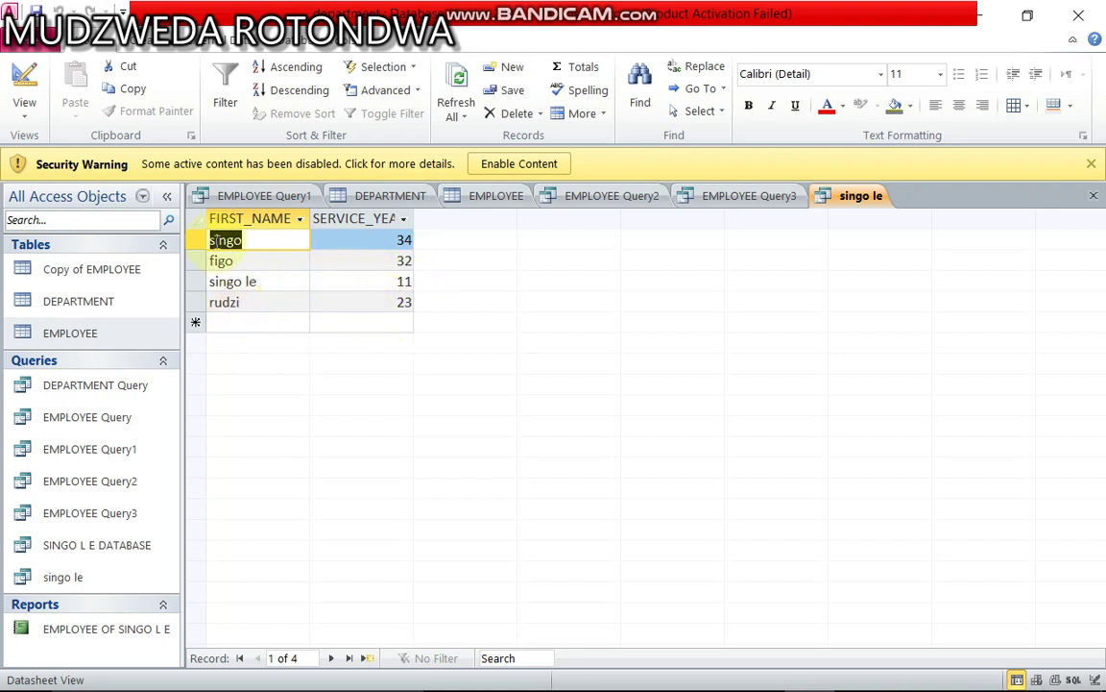
Back in Design View, change the SERVICE_YEARS criterion to >40 and rerun, returning 3 records.
{"action": "left_click", "coordinate": [26, 111]}
{"action": "left_click", "coordinate": [67, 338]}
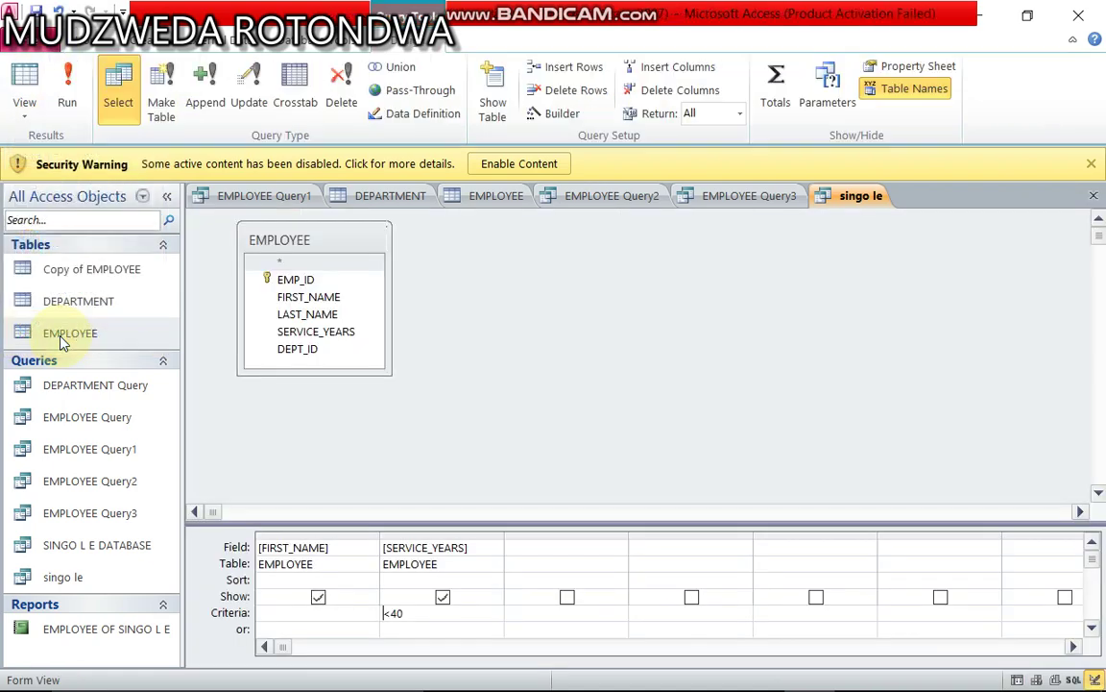
{"action": "left_click", "coordinate": [405, 612]}
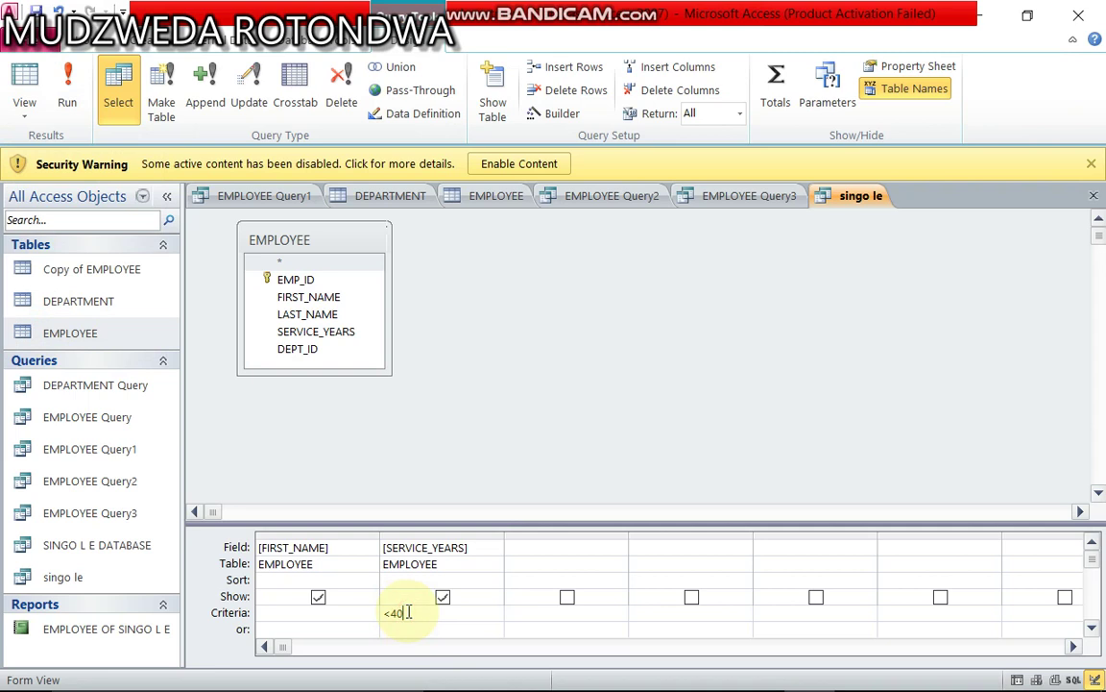
{"action": "key", "text": "BackSpace"}
{"action": "key", "text": "BackSpace"}
{"action": "key", "text": "BackSpace"}
{"action": "type", "text": ">40"}
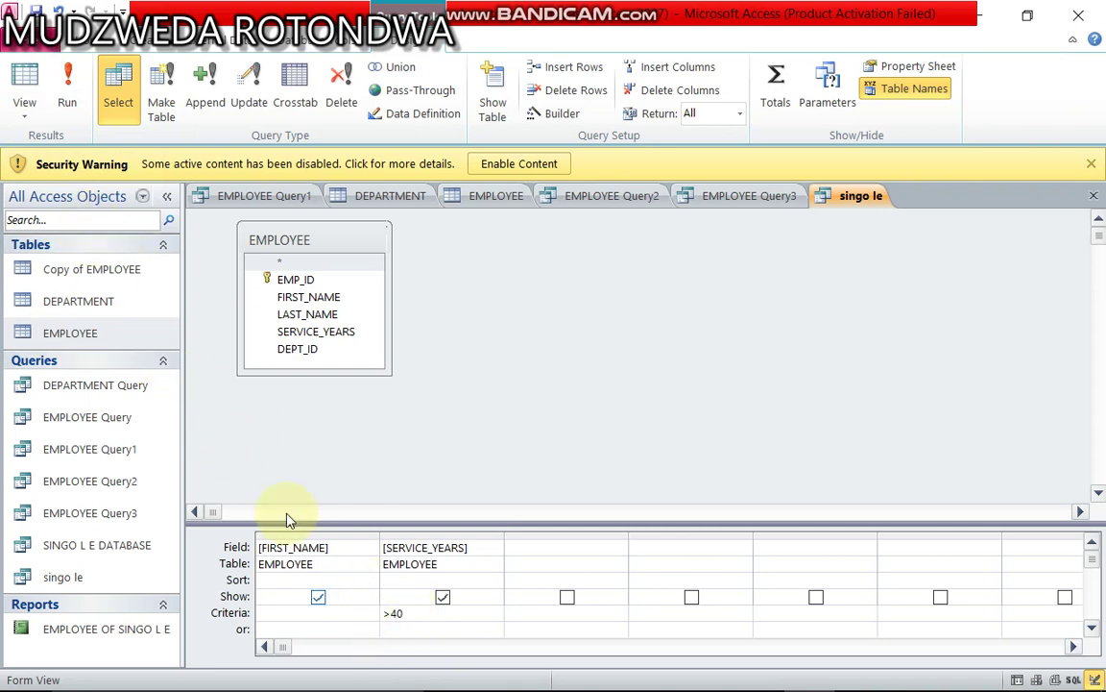
{"action": "left_click", "coordinate": [67, 82]}
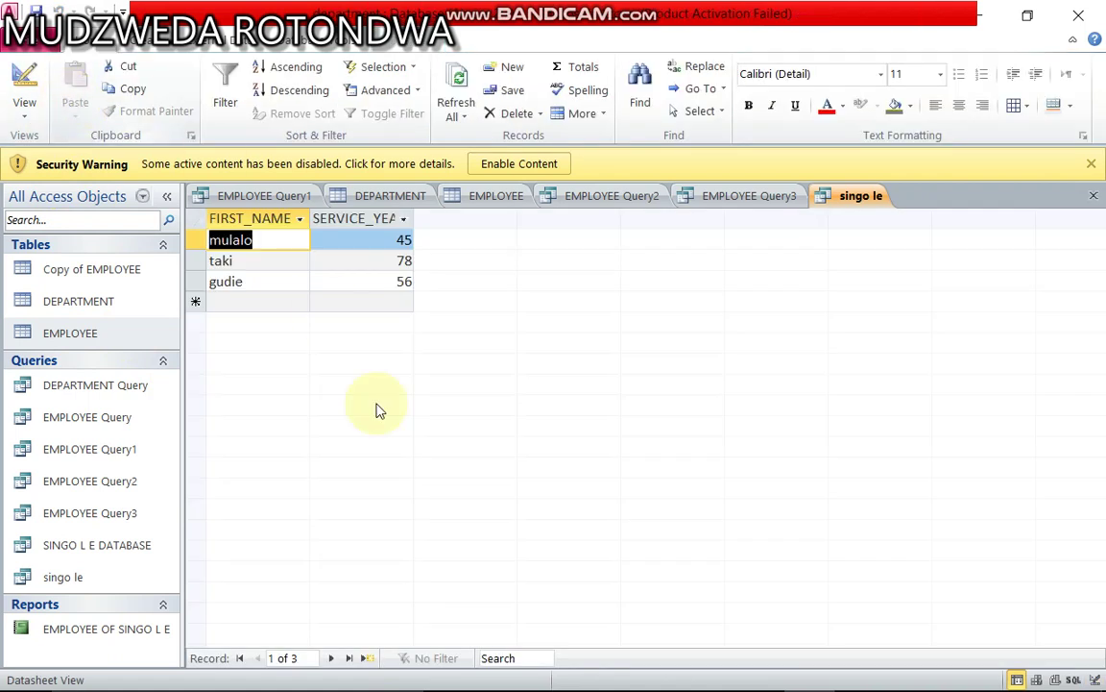